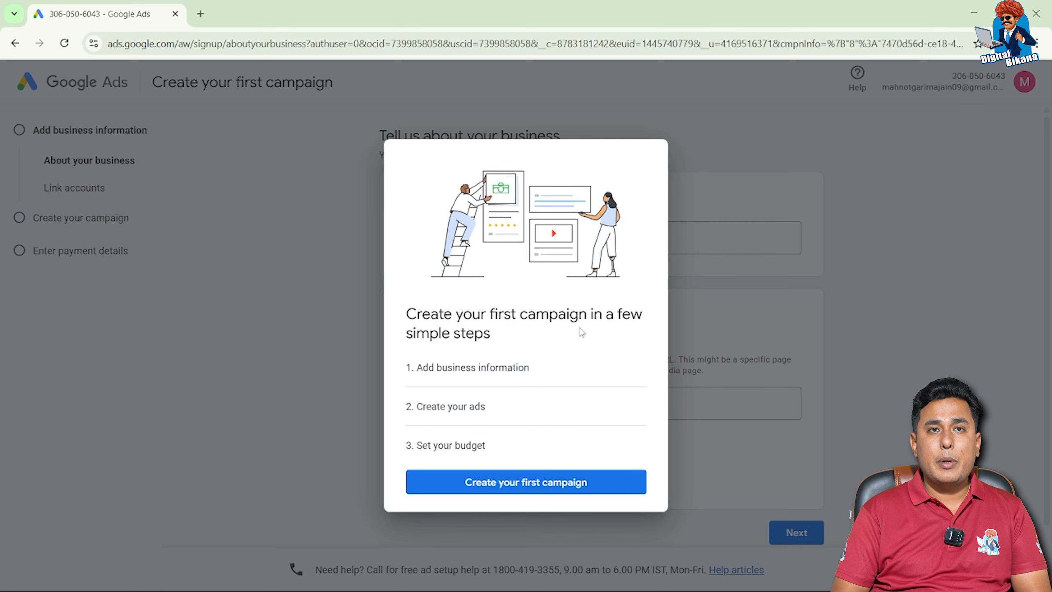
Start creating the first campaign and enter "Avinash designs" as the business name.
click(522, 239)
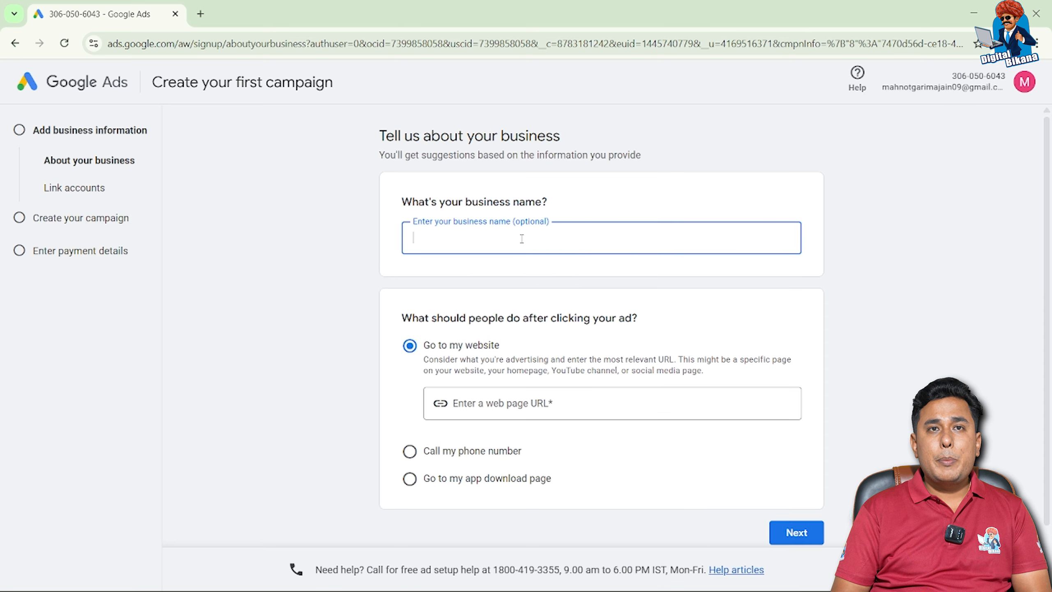
text(Avins)
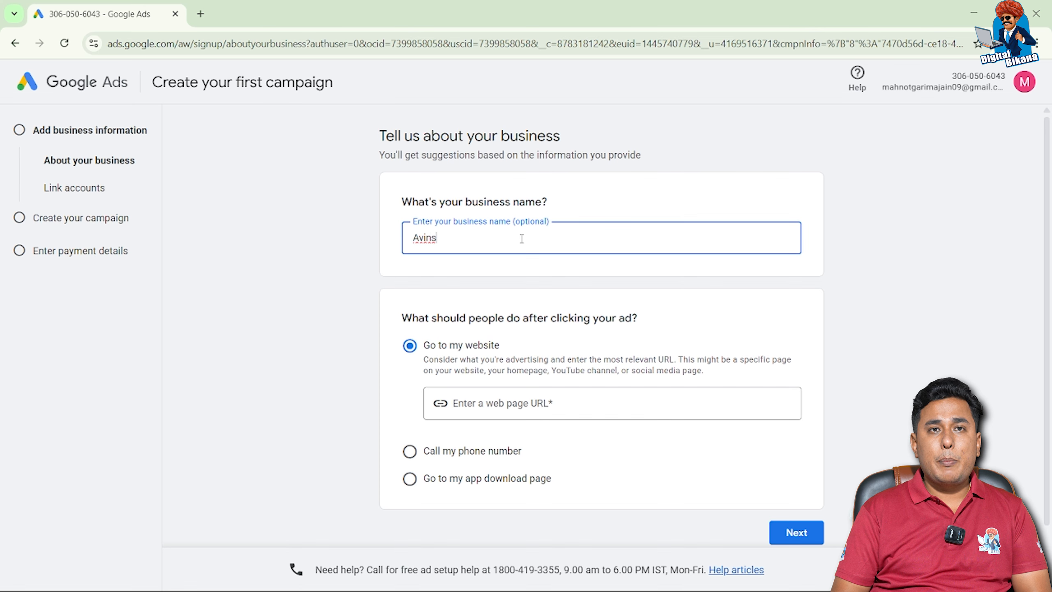
key(BackSpace)
text(ash )
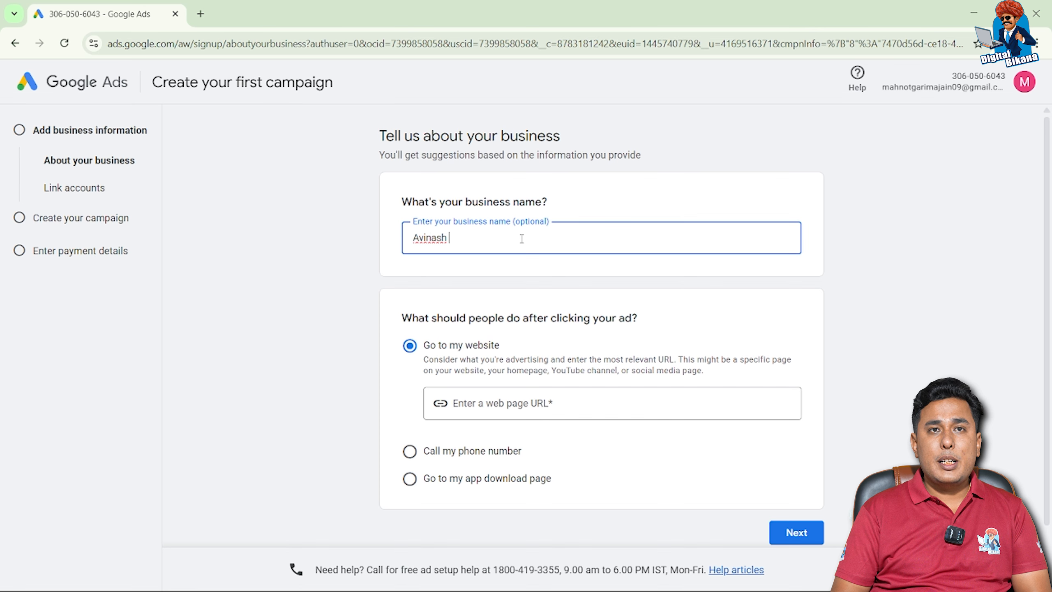
text(designs)
scroll(515, 264, down, 1)
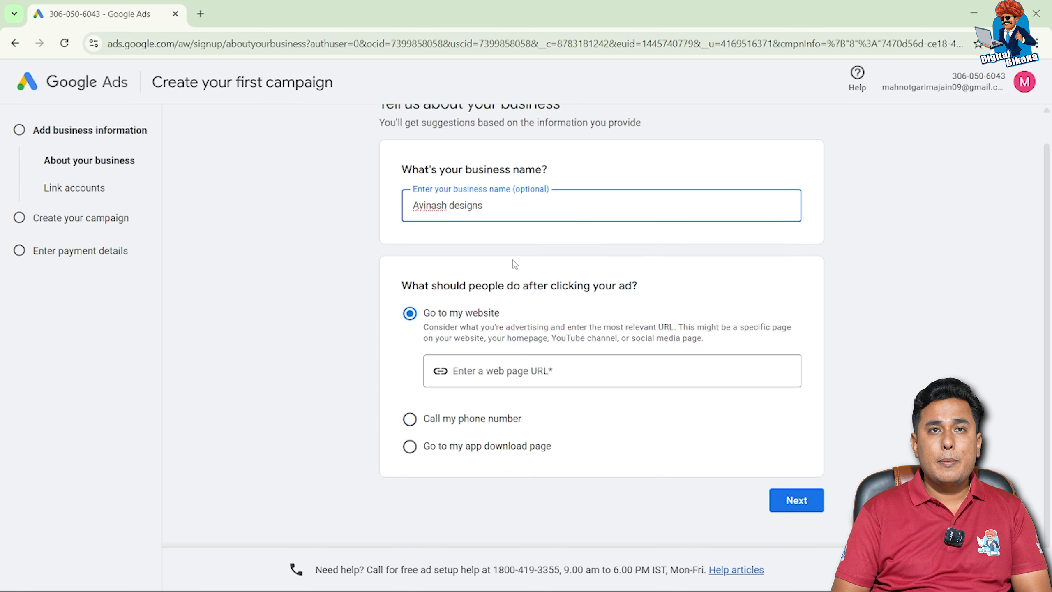
click(479, 350)
text(htt)
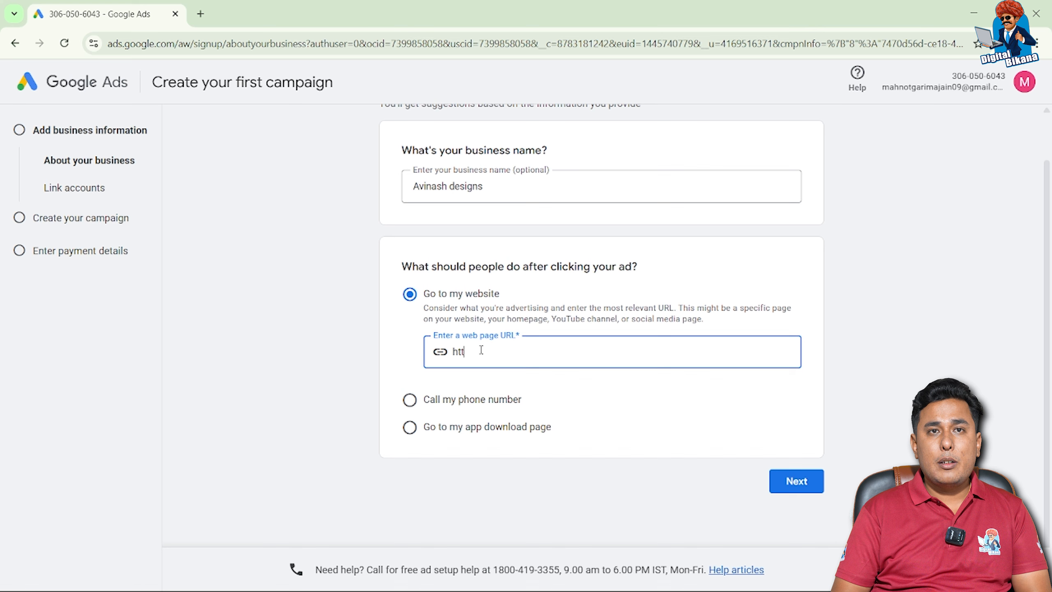
text(ps://www.grap)
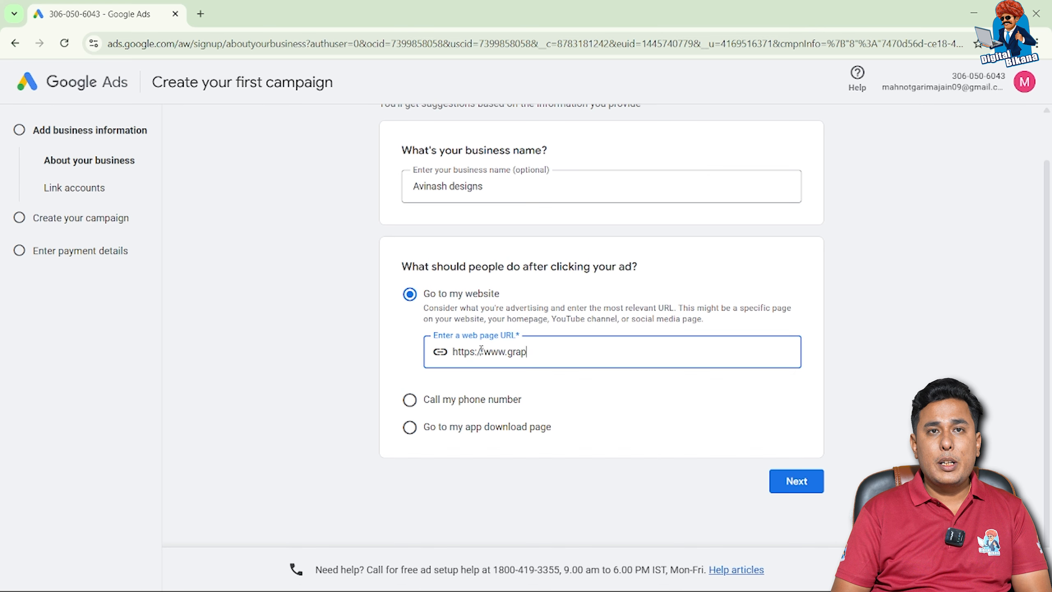
text(hicanddesign.in)
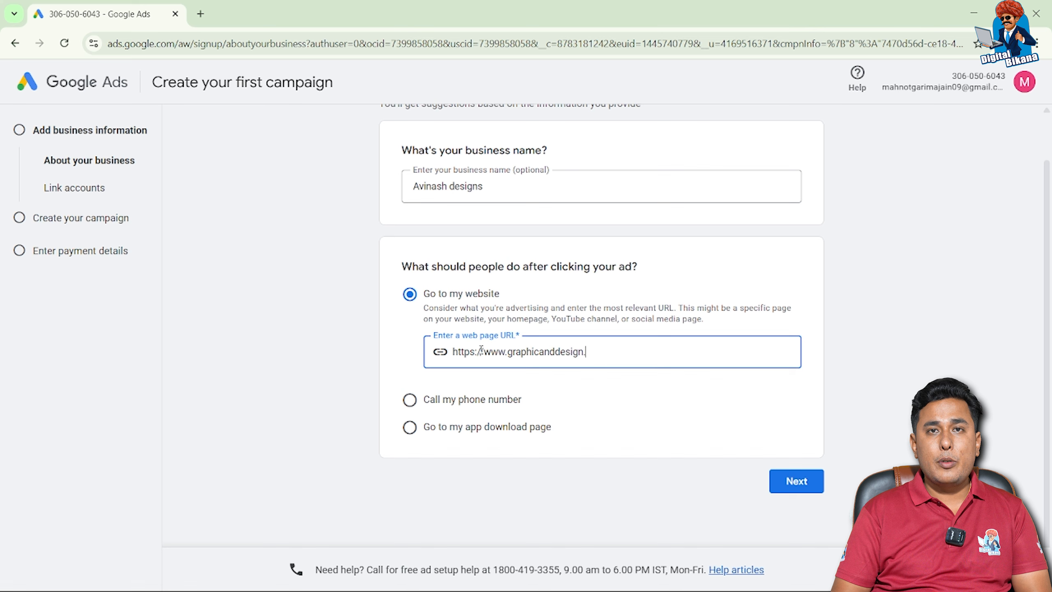
click(790, 475)
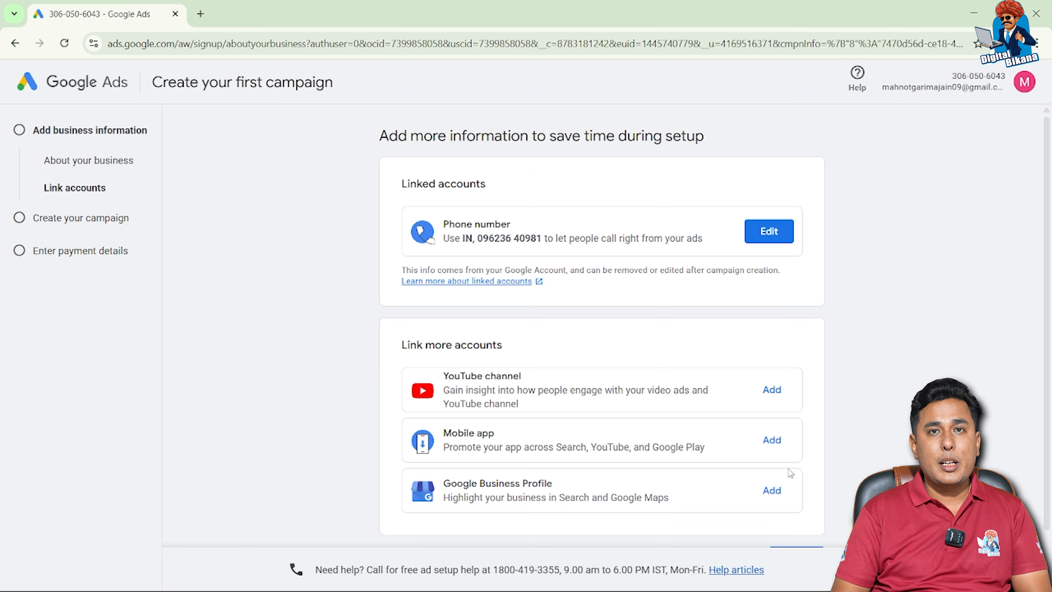
Skip account linking and the rest of campaign creation, and confirm the billing country, time zone and currency as preset.
scroll(790, 474, down, 2)
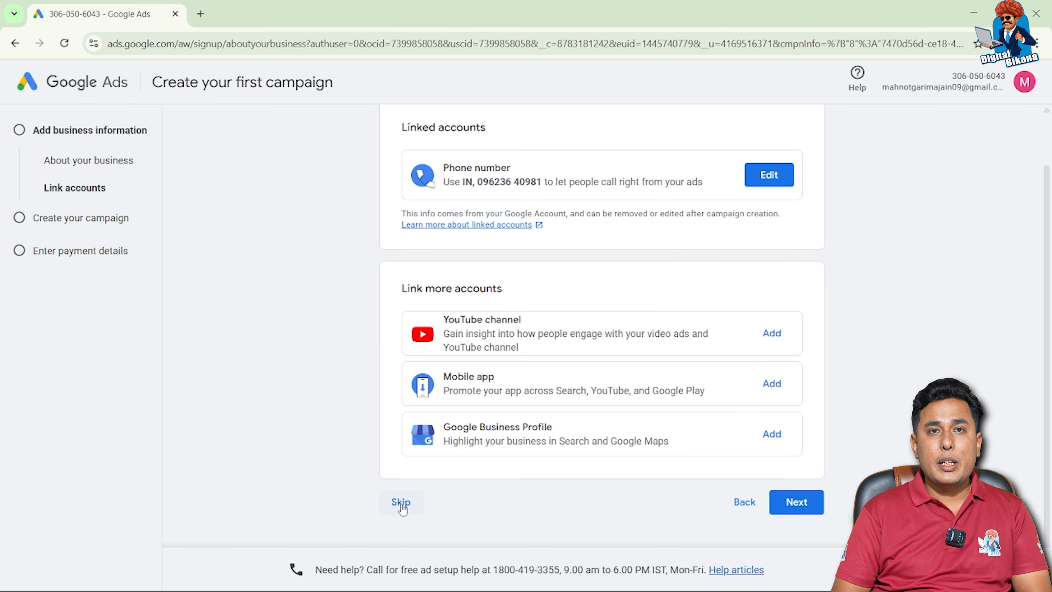
click(401, 503)
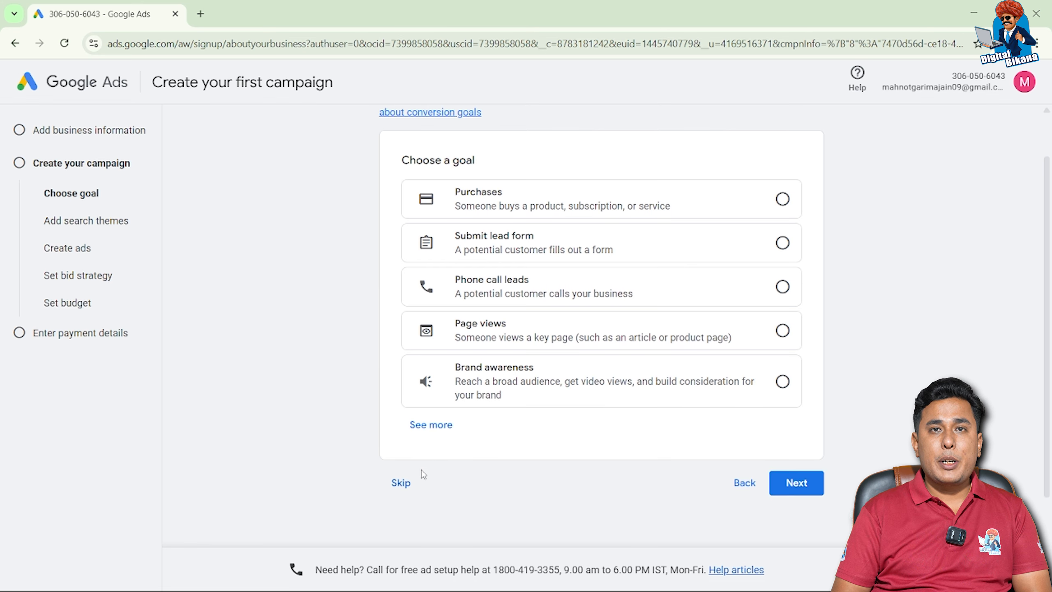
click(400, 489)
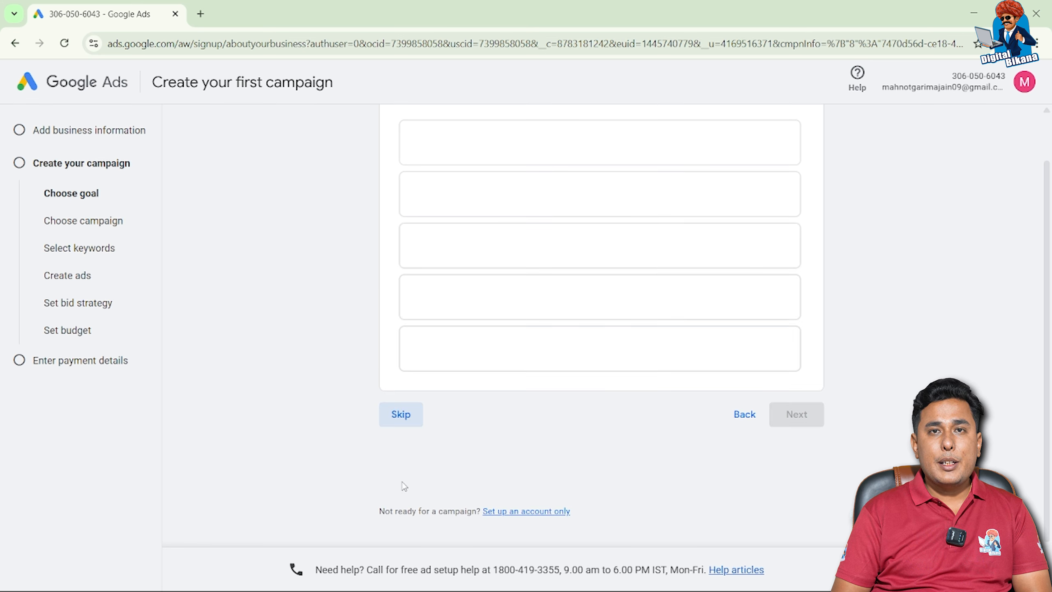
click(404, 465)
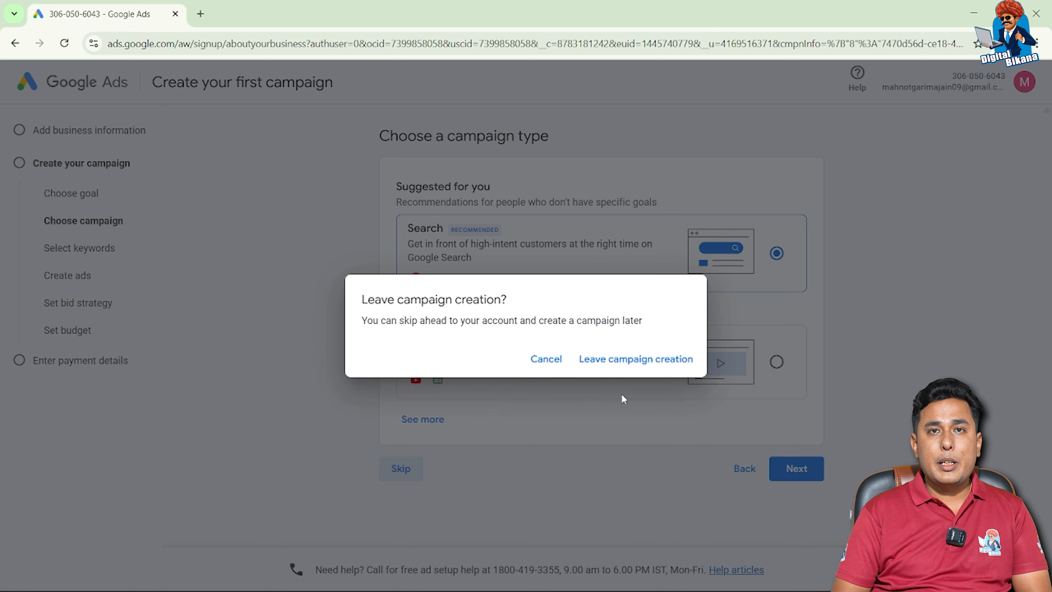
click(641, 363)
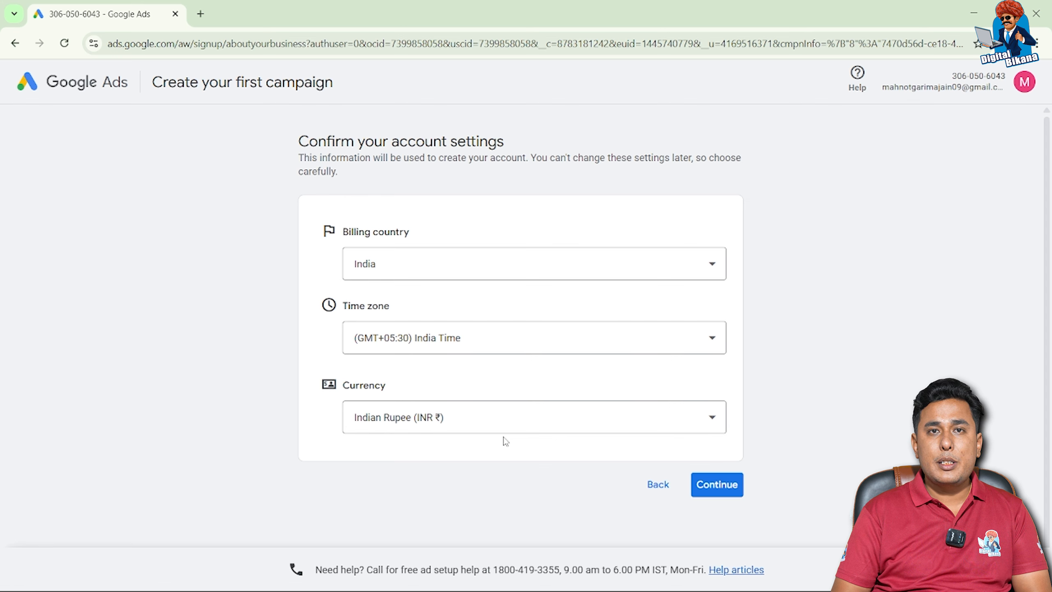
click(713, 484)
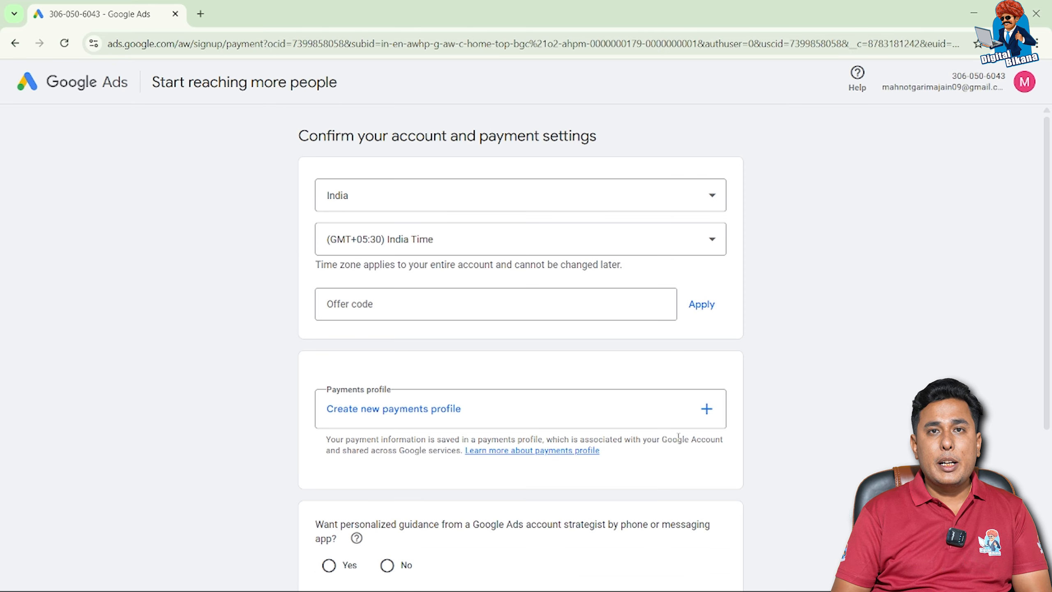
Start a new payments profile with the profile type Individual.
scroll(568, 378, down, 2)
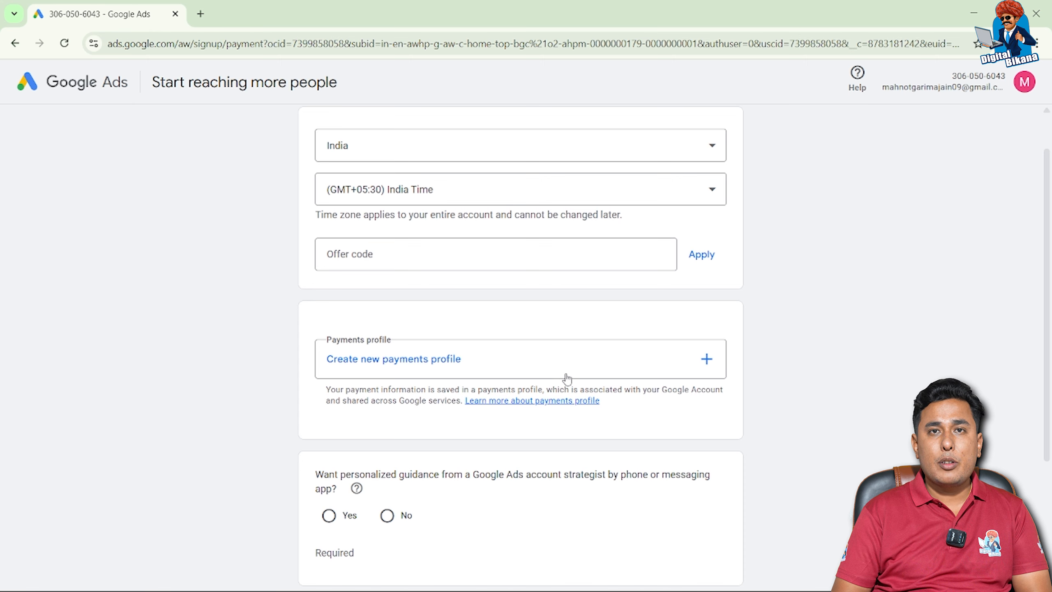
scroll(568, 378, up, 1)
scroll(568, 378, down, 2)
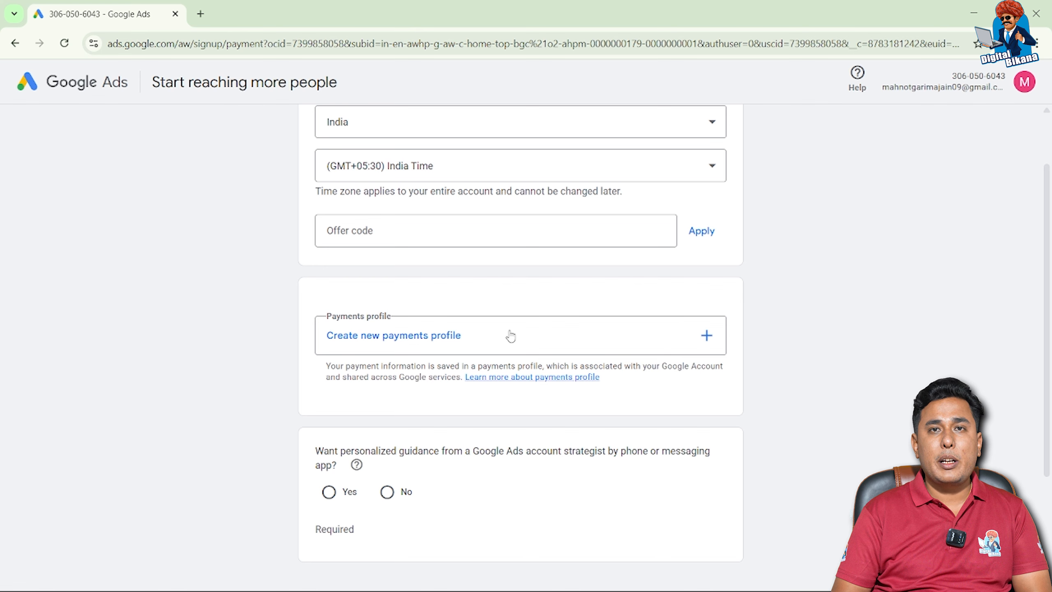
click(557, 348)
click(375, 266)
Fill in the street address, apartment line, city, postal code and state, and create the payments profile.
click(409, 303)
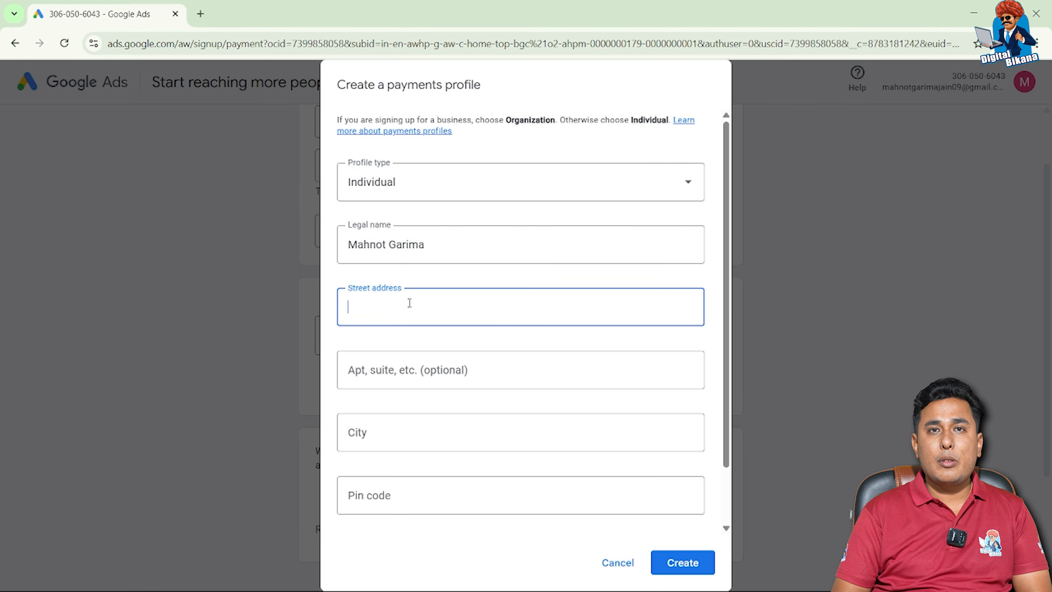
text(Bikaner)
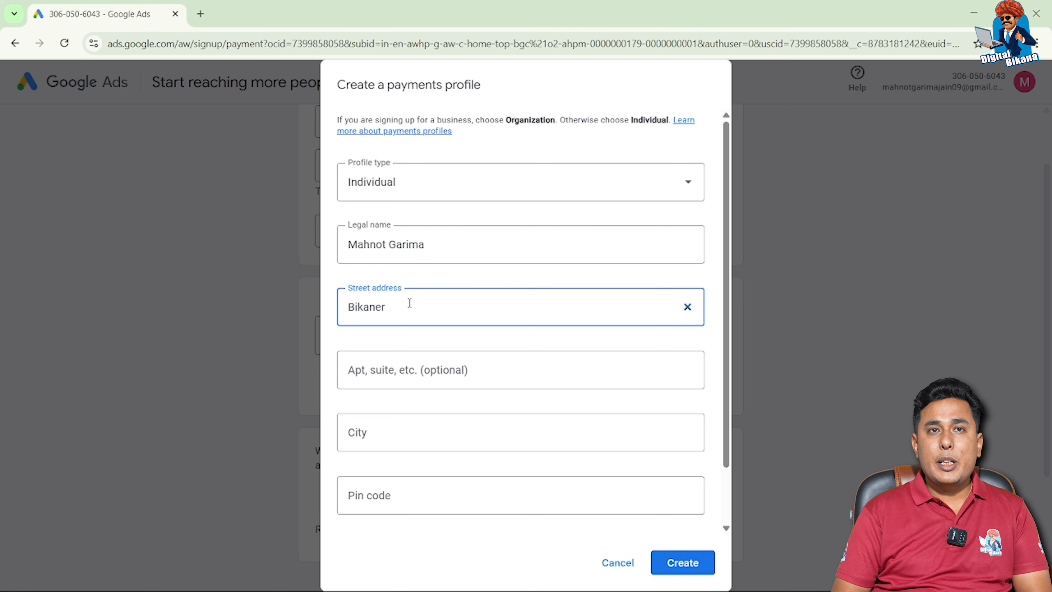
key(Tab)
text(Bikaner)
key(Tab)
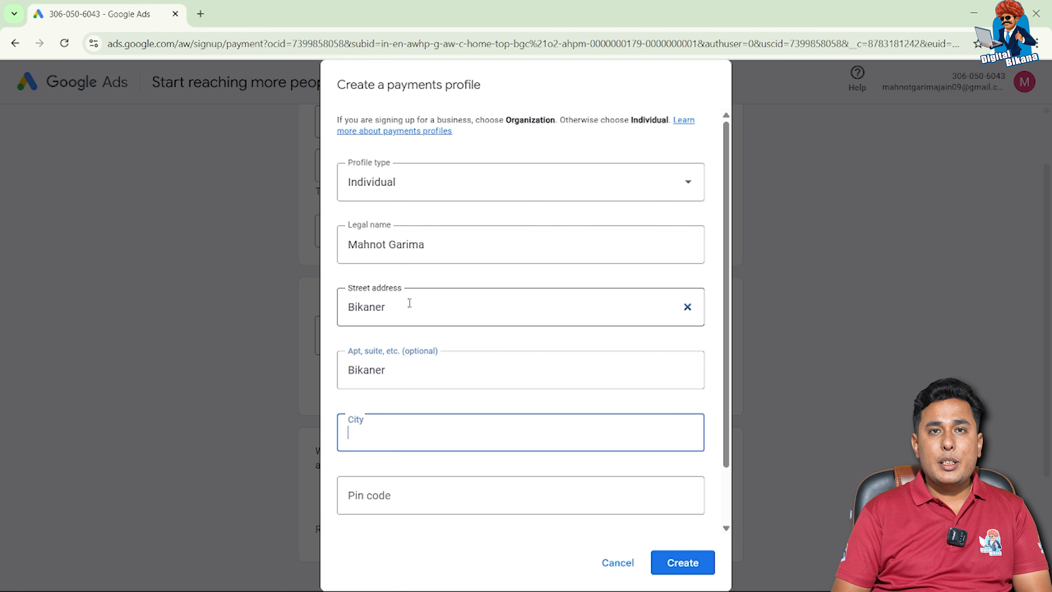
text(Bikaner)
key(Tab)
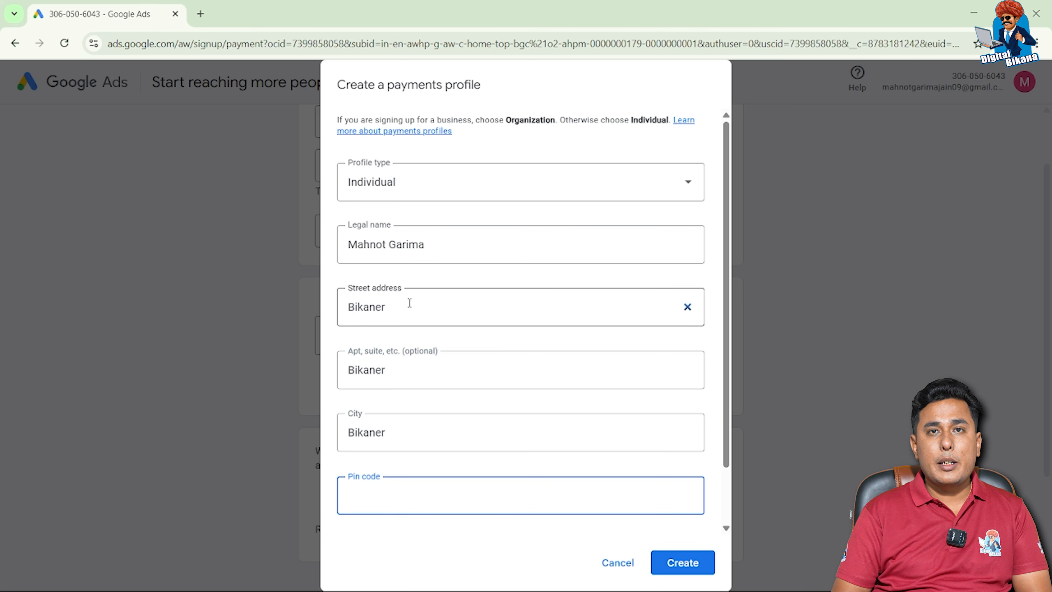
text(334001)
key(Tab)
key(r)
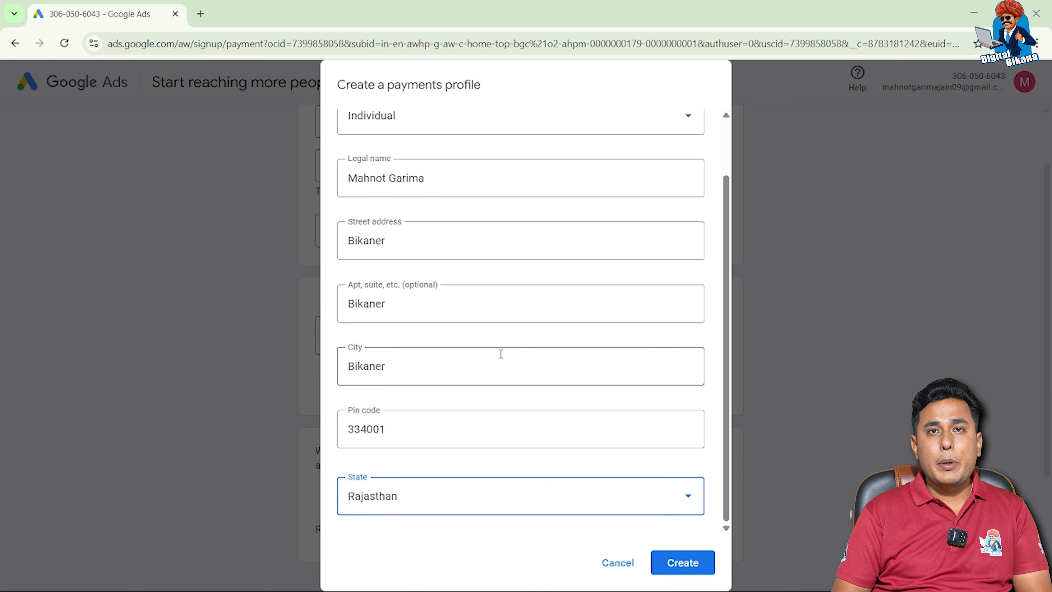
click(671, 563)
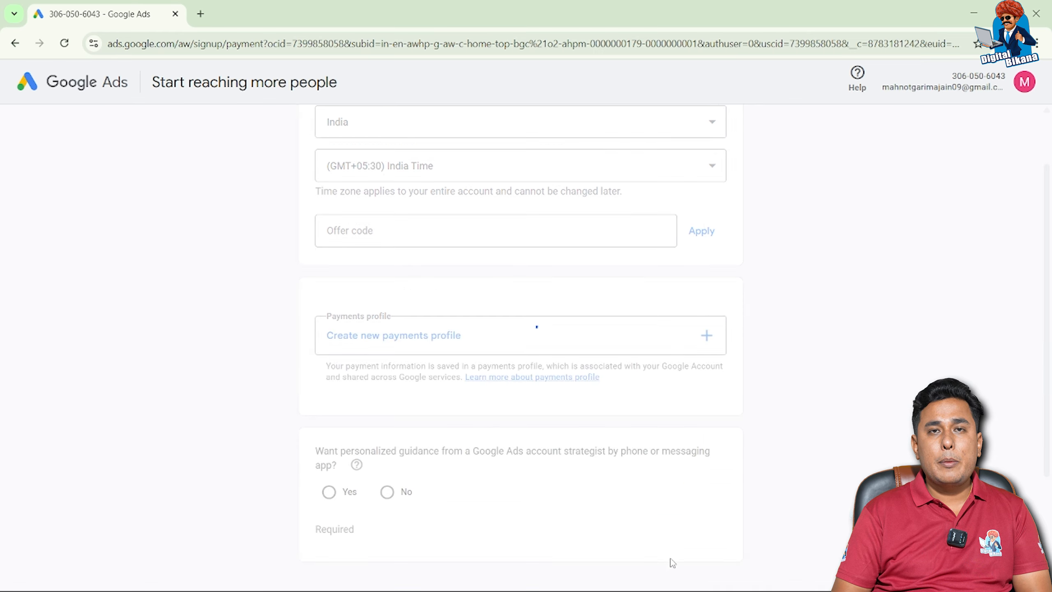
Choose bank transfer as the payment method and agree to the Google Ads Terms.
scroll(609, 512, down, 4)
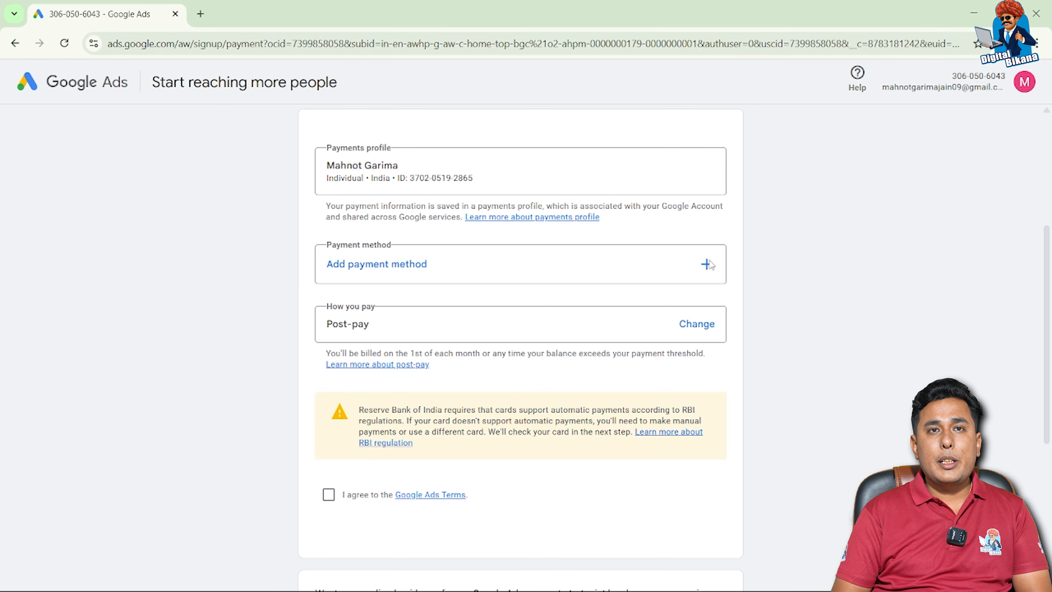
click(709, 264)
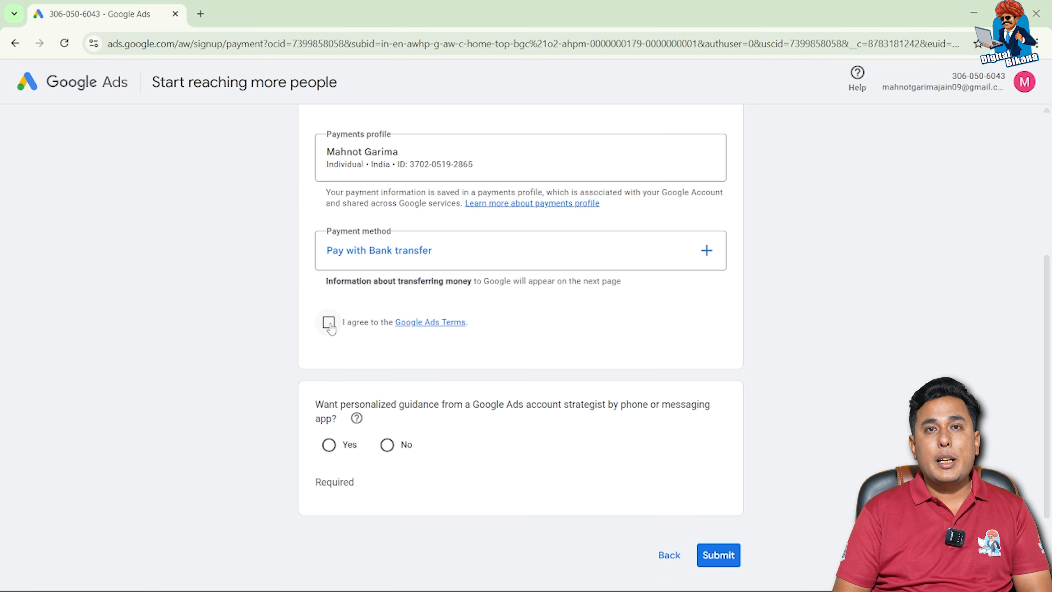
click(329, 325)
Decline personalized guidance from an account strategist and submit the account and payment settings.
scroll(408, 376, up, 1)
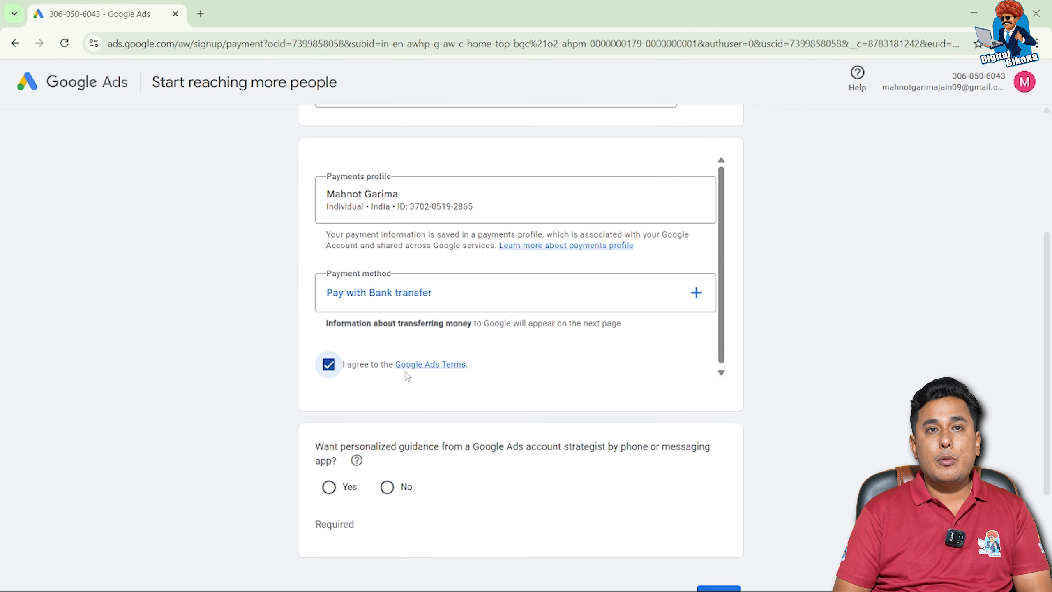
click(387, 487)
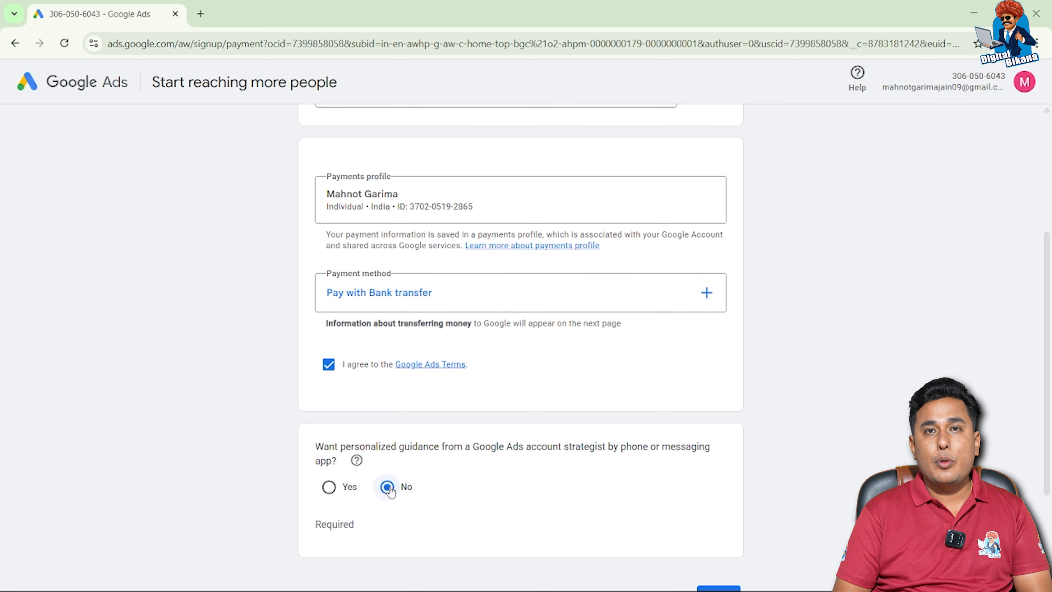
scroll(522, 533, down, 3)
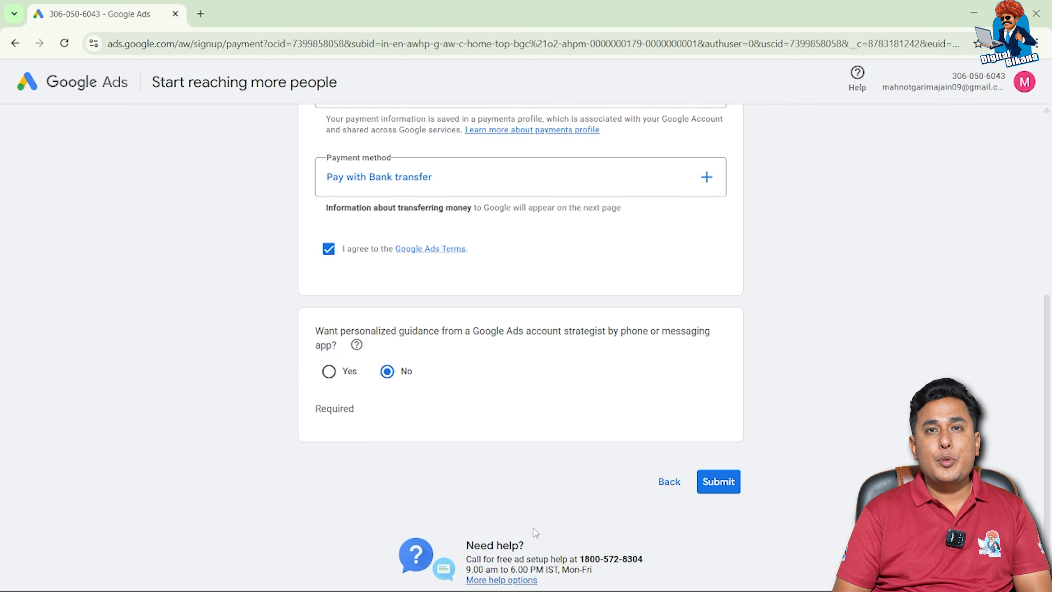
click(714, 481)
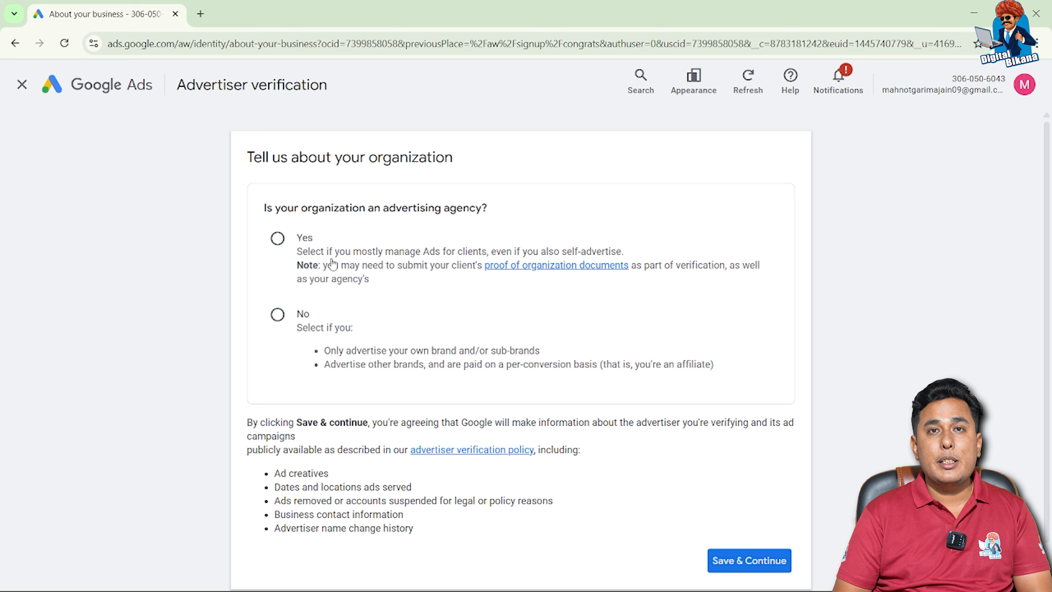
Answer in the advertiser verification that the organization is not an advertising agency and pays Google Ads directly, and save.
click(277, 314)
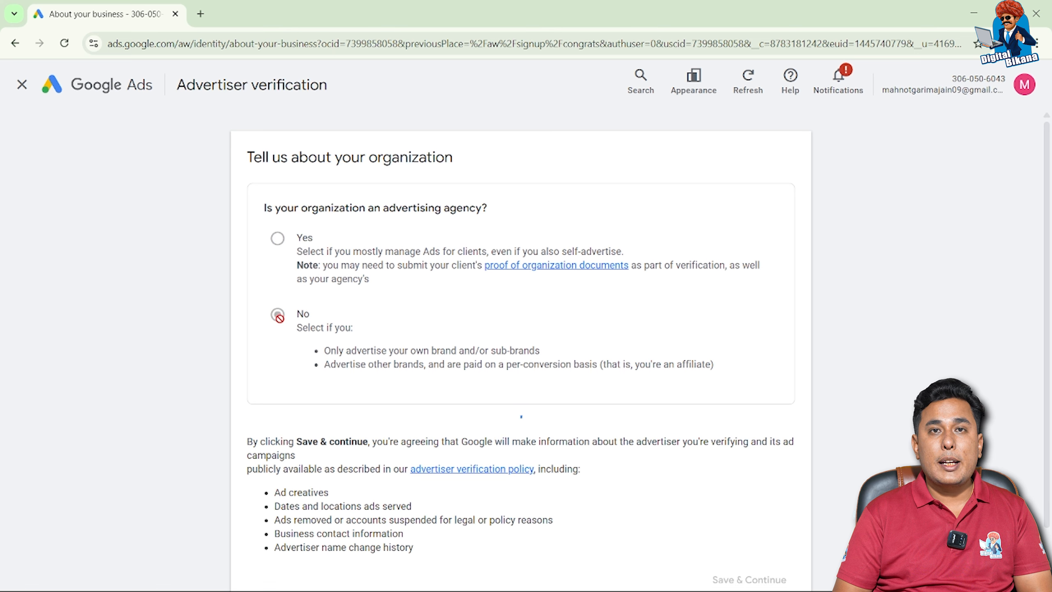
scroll(429, 389, down, 3)
click(278, 384)
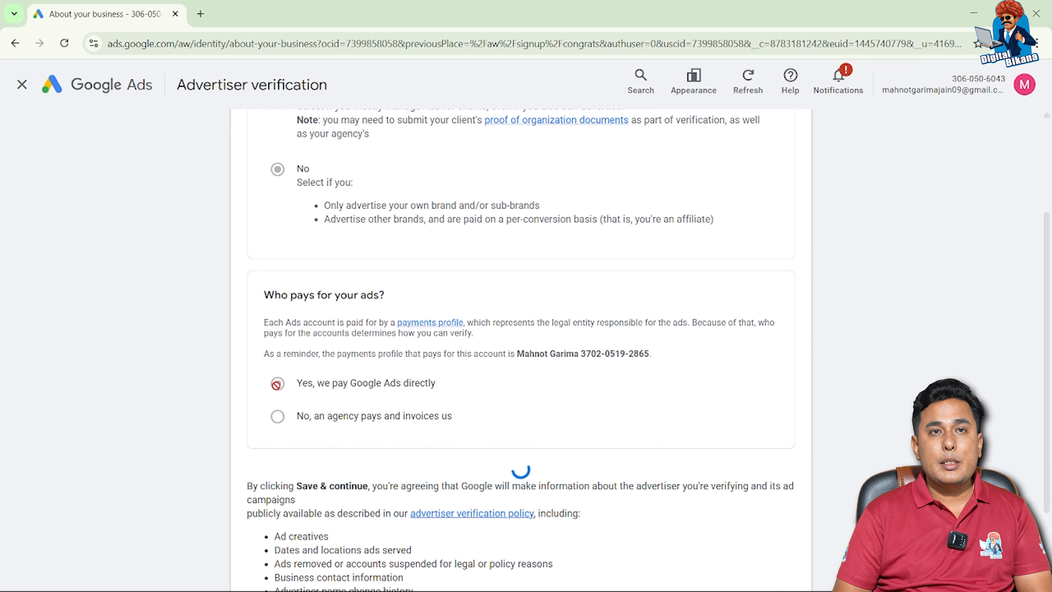
scroll(278, 386, down, 2)
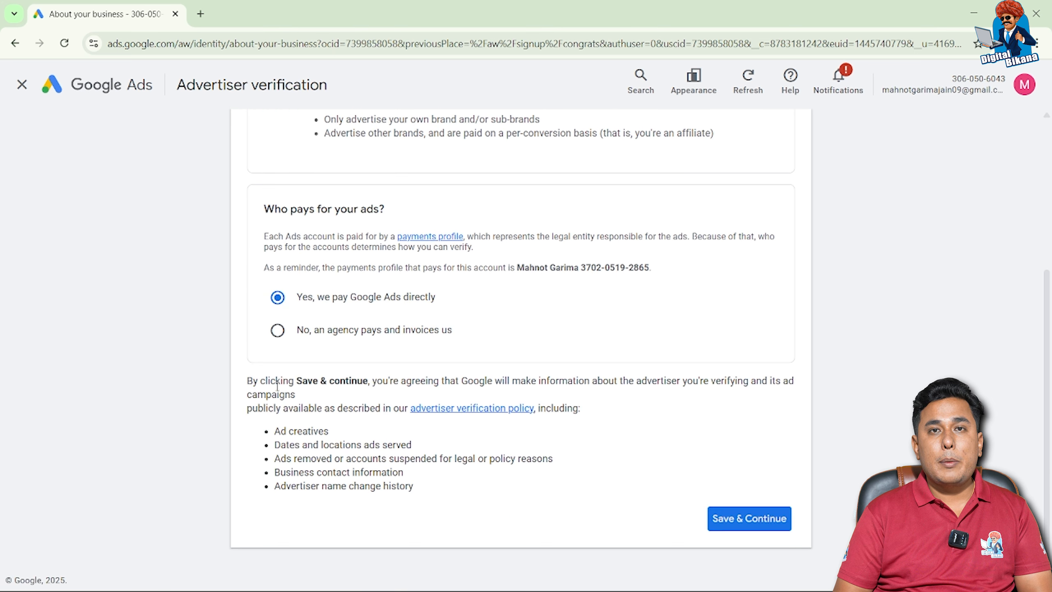
click(750, 517)
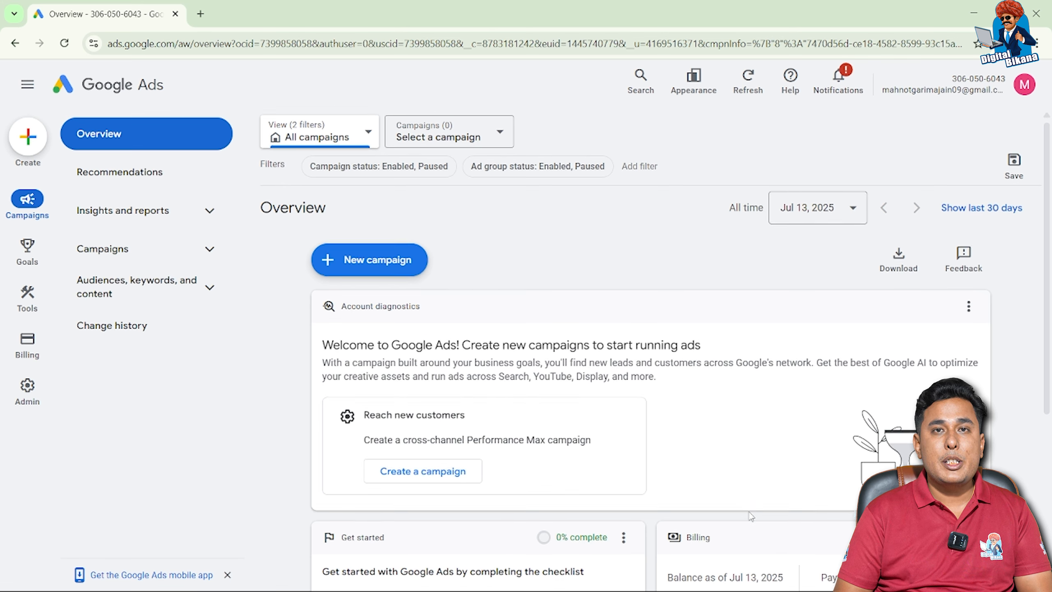
scroll(751, 516, down, 1)
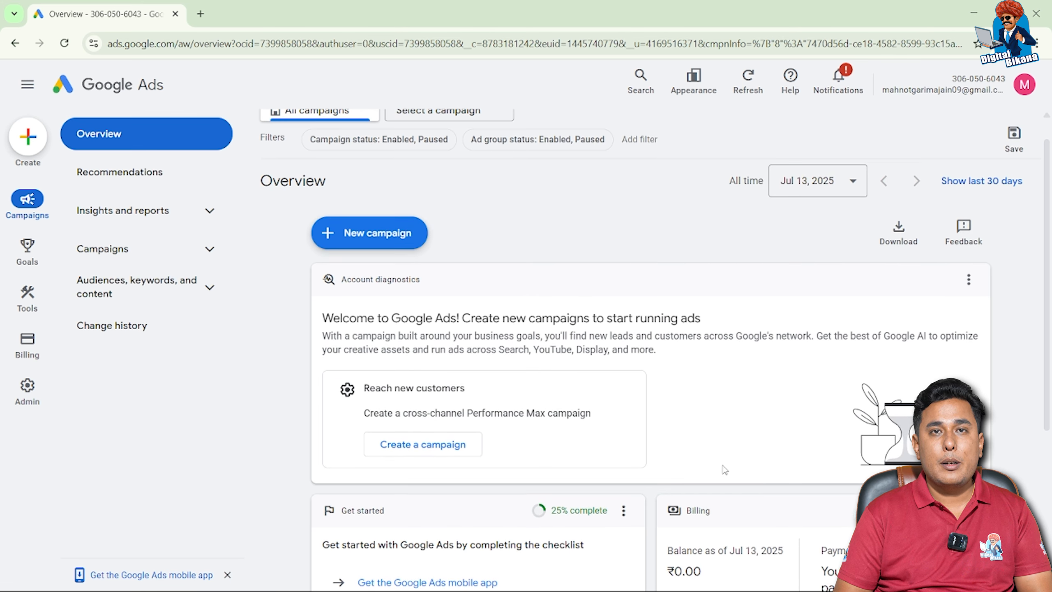
scroll(725, 469, up, 1)
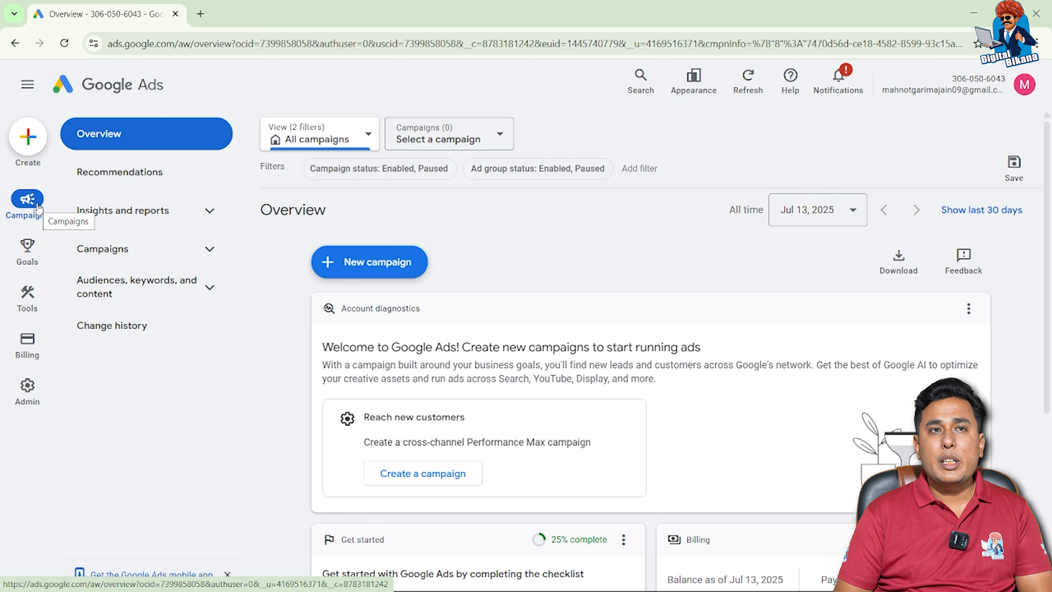
mouse_move(37, 255)
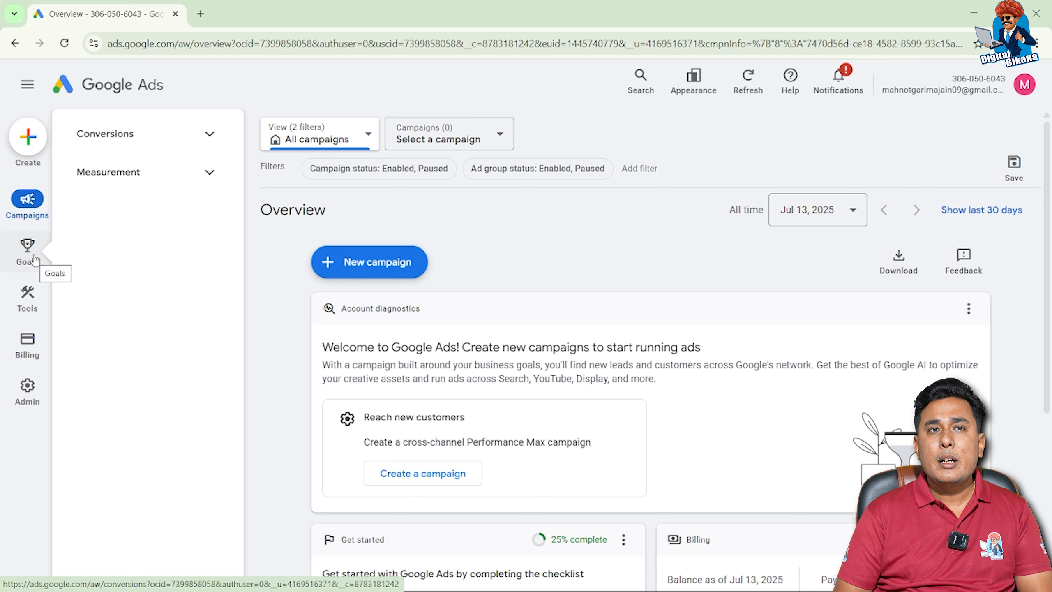
mouse_move(30, 308)
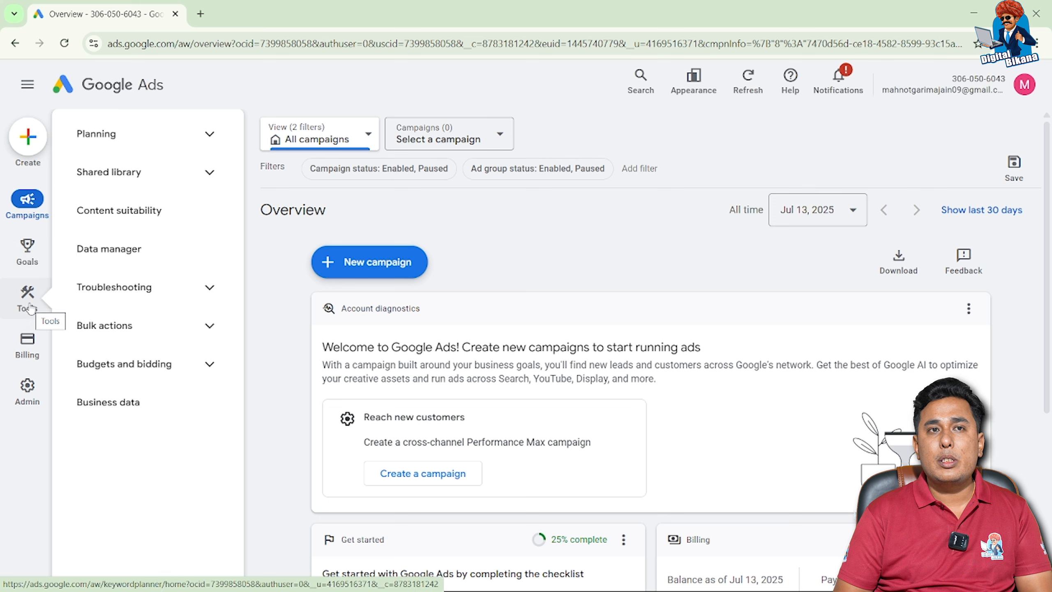
mouse_move(31, 389)
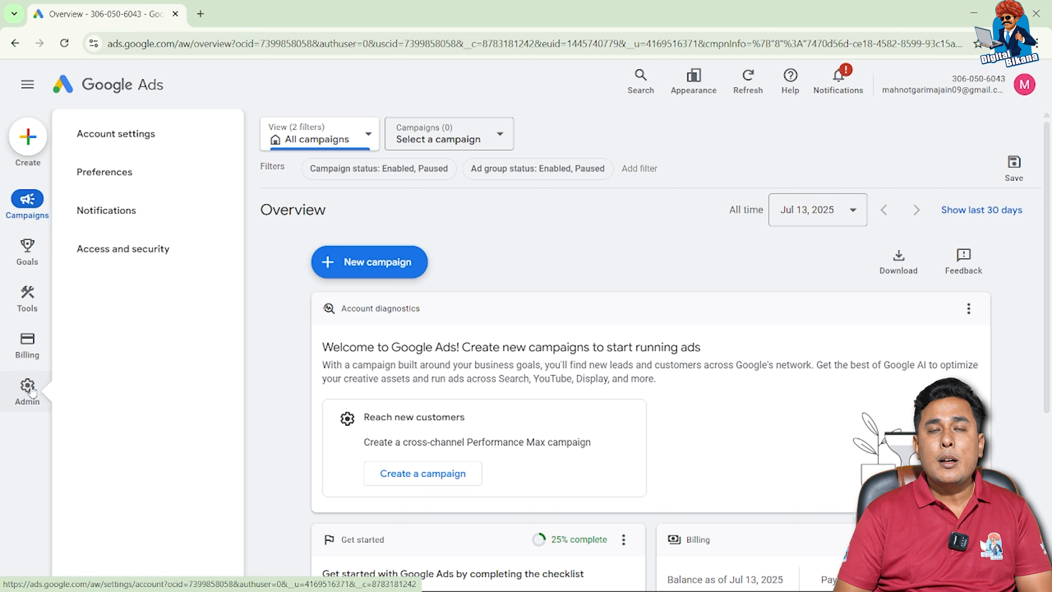
mouse_move(29, 347)
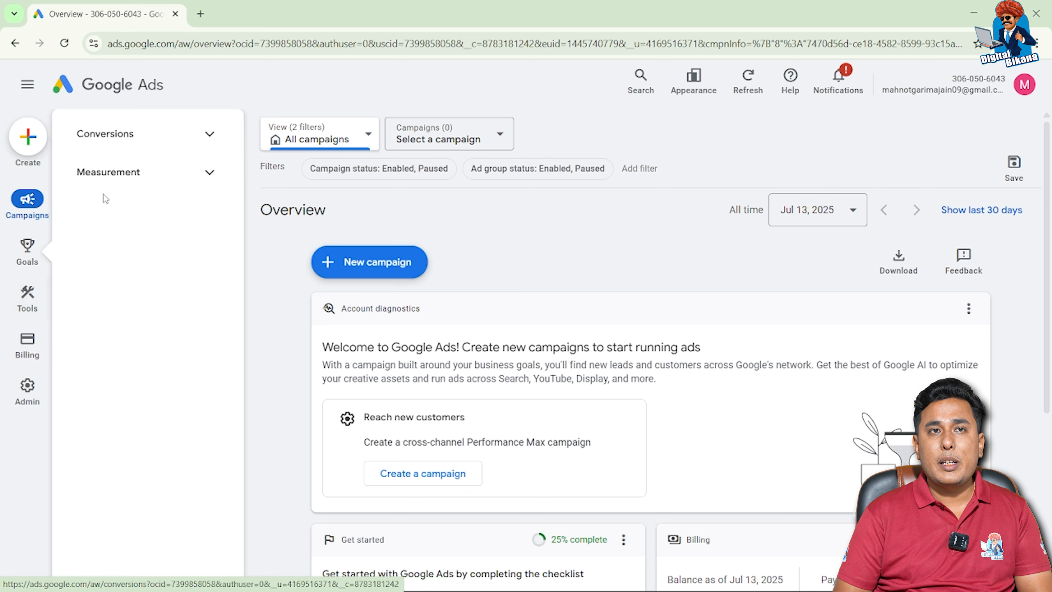
Open the Keyword Planner among the planning tools.
click(96, 134)
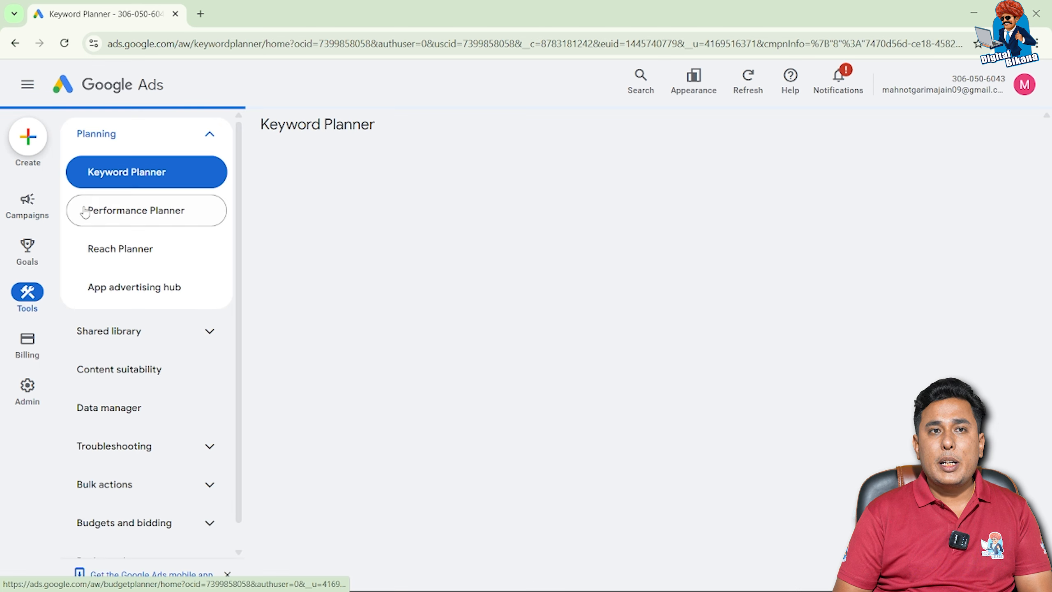